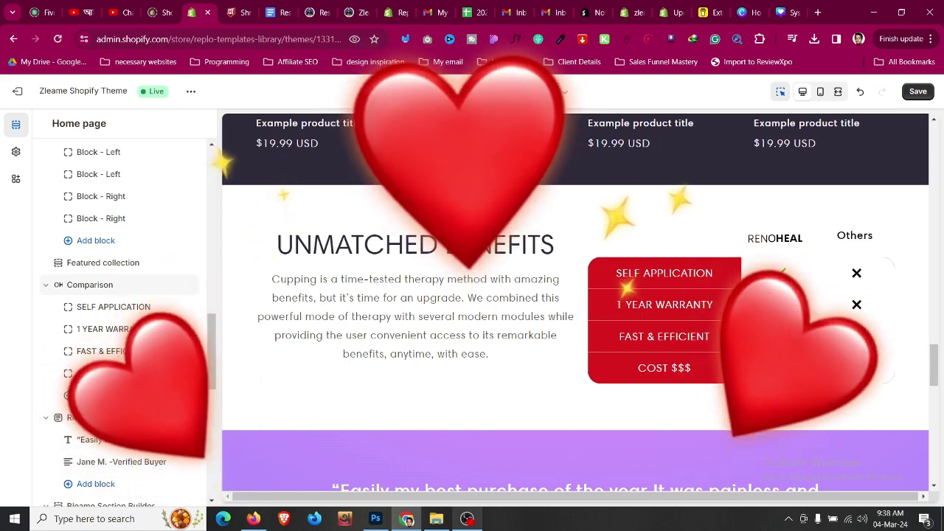
# Step: Examine the Comparison section in the mobile preview and compare it with the Shrine demo store's comparison table
pyautogui.click(820, 92)
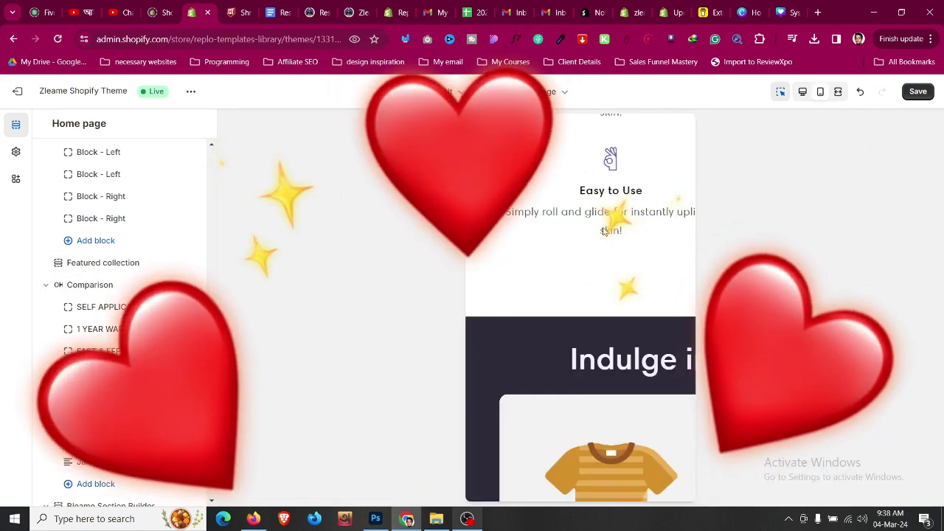
pyautogui.scroll(-10, 581, 254)
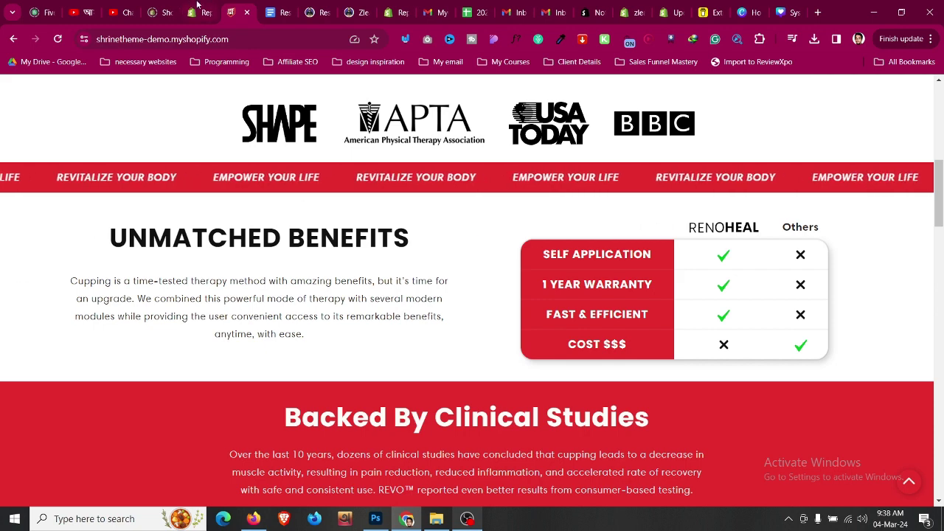
pyautogui.click(198, 12)
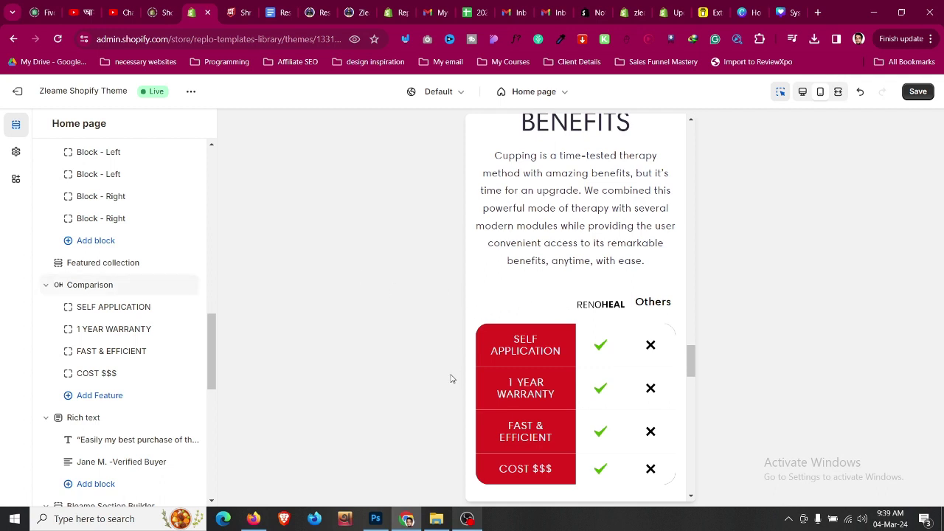
pyautogui.hotkey('ctrl', 'Tab')
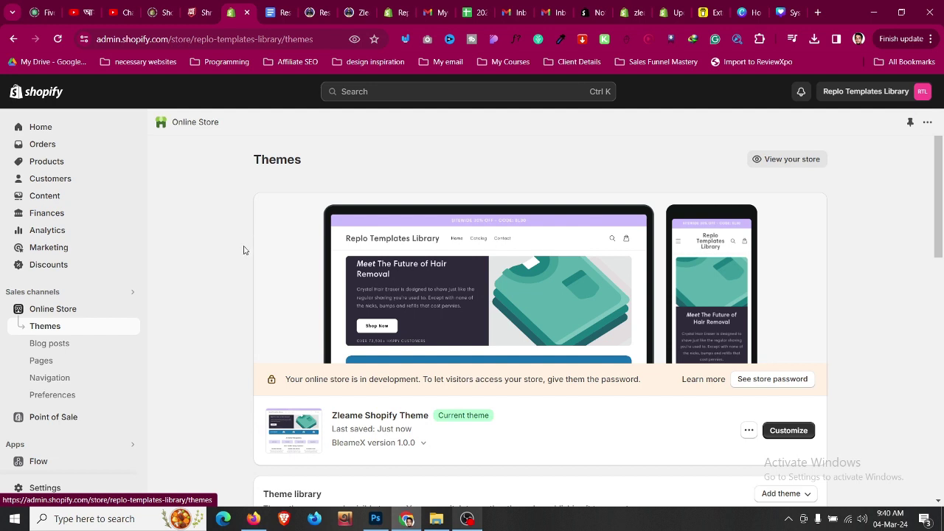
# Step: Open the code editor for the live Zleame Shopify Theme
pyautogui.scroll(-1, 243, 250)
pyautogui.scroll(-1, 244, 250)
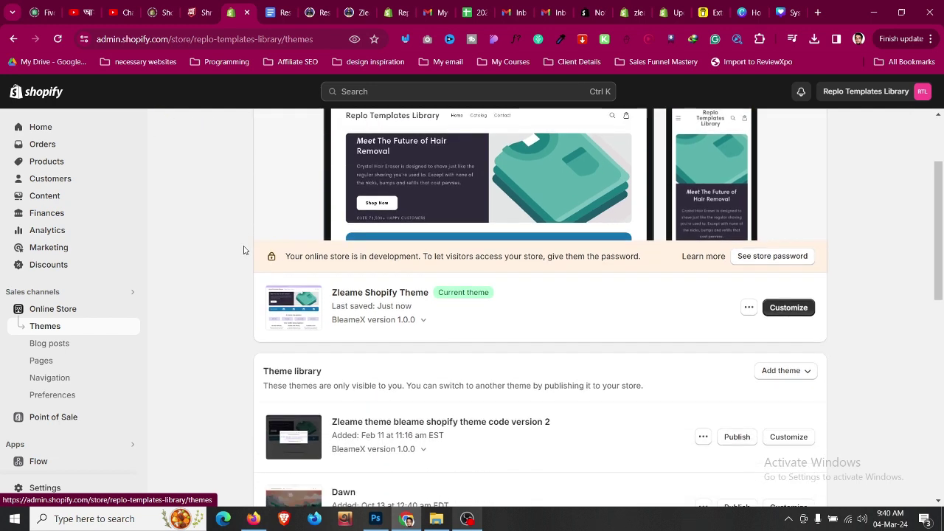
pyautogui.click(749, 308)
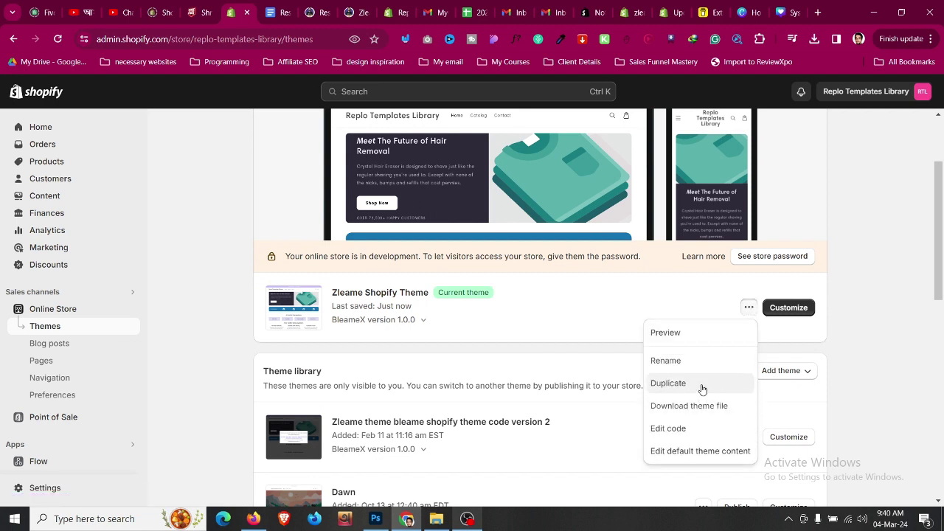
pyautogui.click(691, 433)
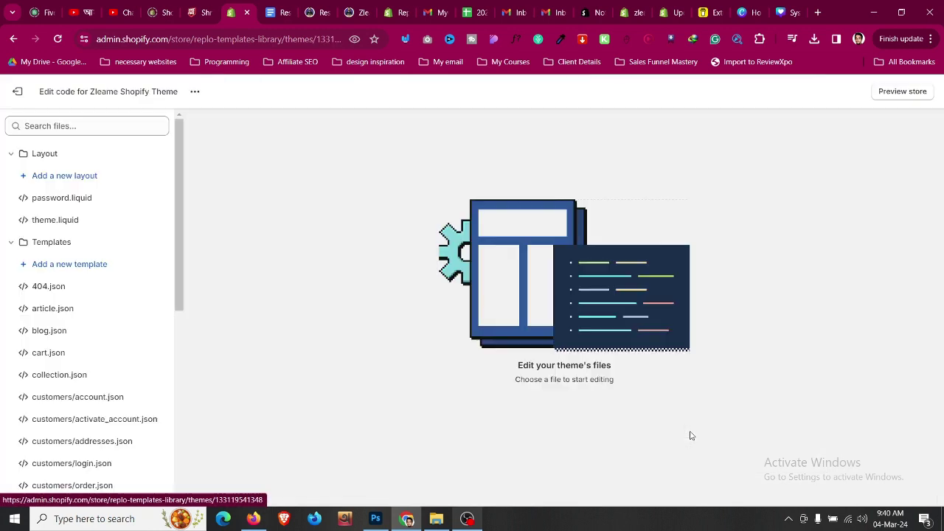
# Step: Switch to the Buy Me a Coffee page for the responsive comparison table and read its product details
pyautogui.click(318, 11)
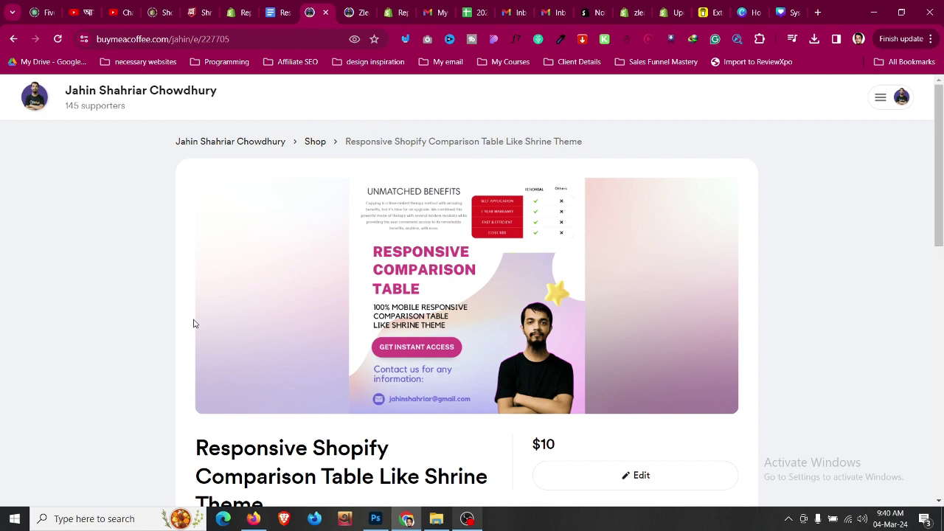
pyautogui.scroll(-1, 194, 323)
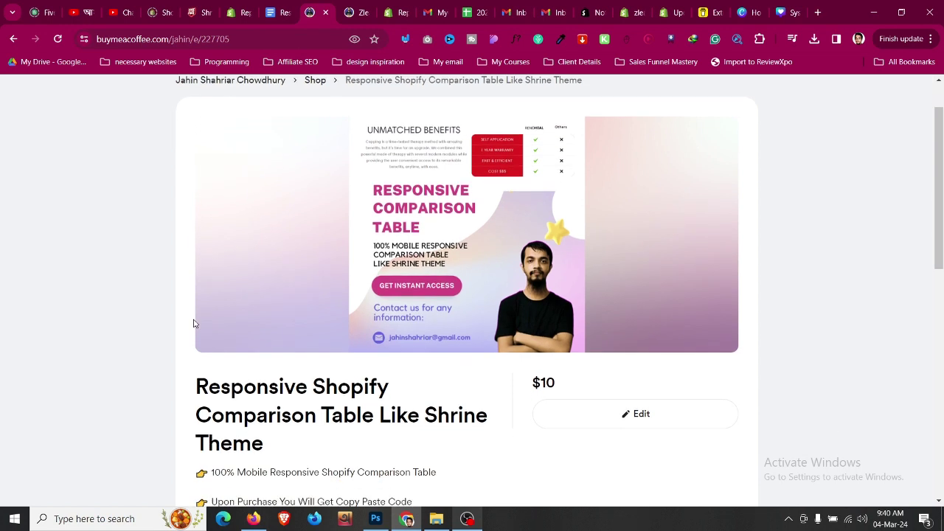
pyautogui.scroll(-2, 194, 322)
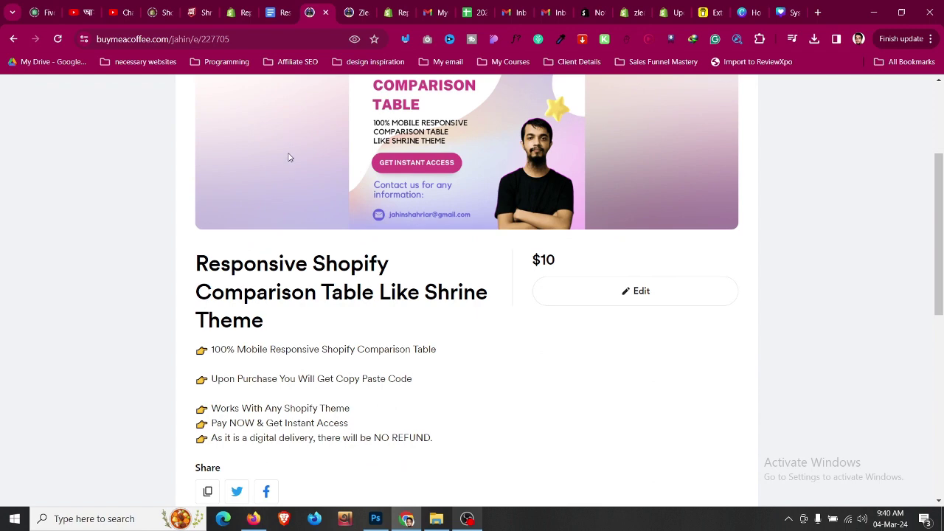
# Step: Copy all the comparison table code from the Google Docs document and return to the Shopify theme code editor
pyautogui.click(287, 10)
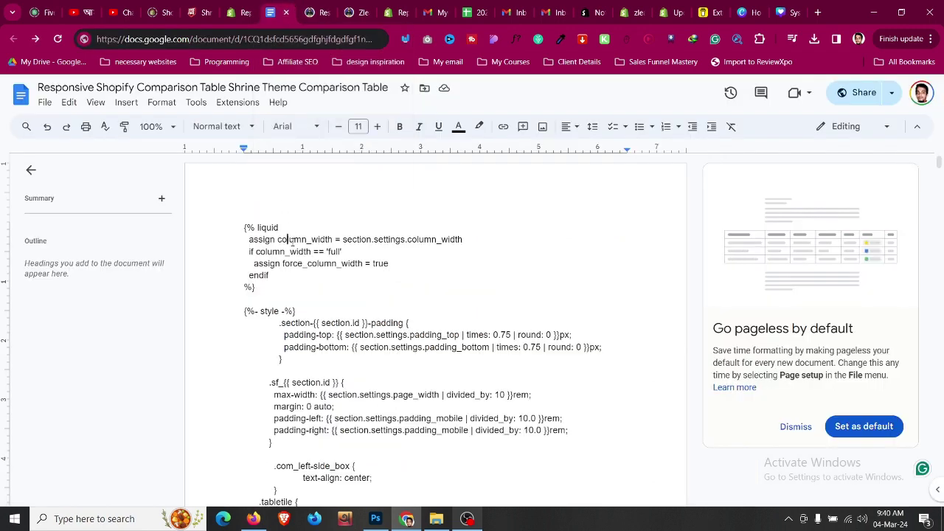
pyautogui.hotkey('ctrl', 'a')
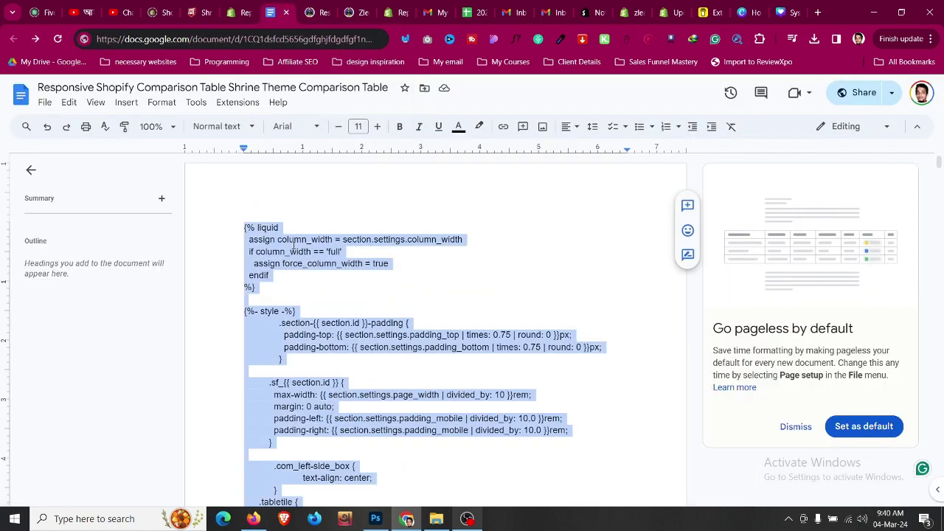
pyautogui.click(240, 11)
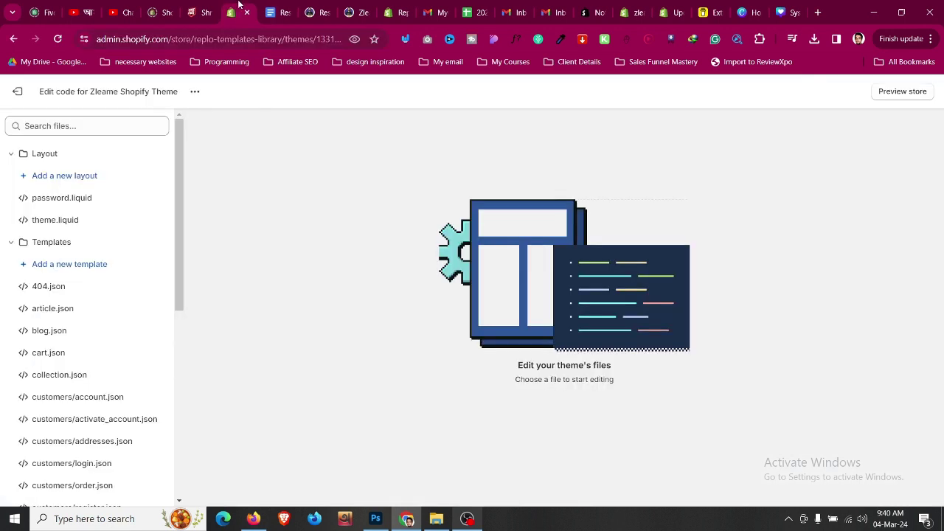
# Step: Create a new liquid section file named comparison in the theme's Sections folder
pyautogui.click(82, 157)
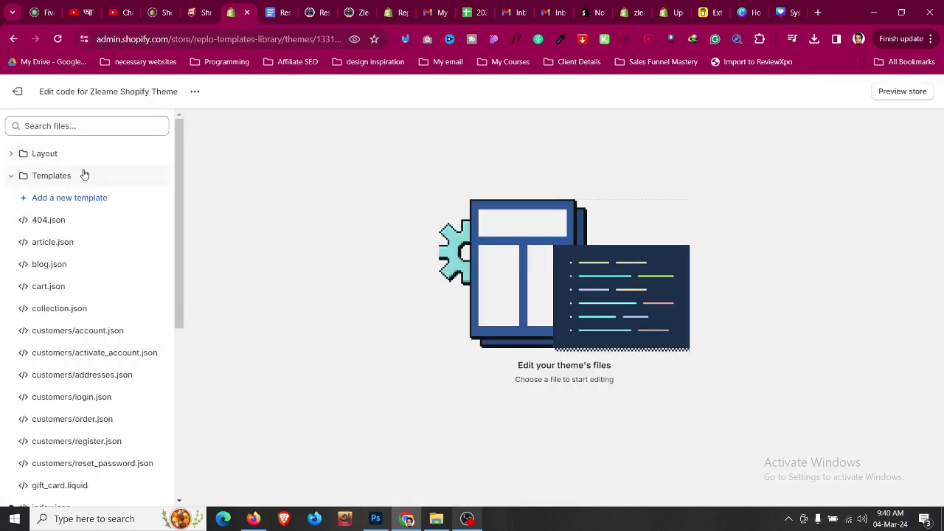
pyautogui.click(74, 176)
pyautogui.click(69, 197)
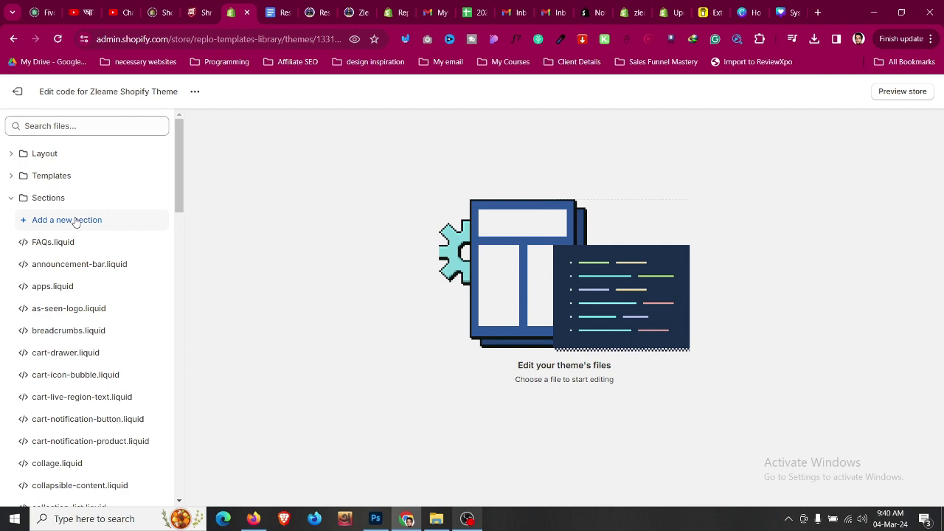
pyautogui.click(76, 223)
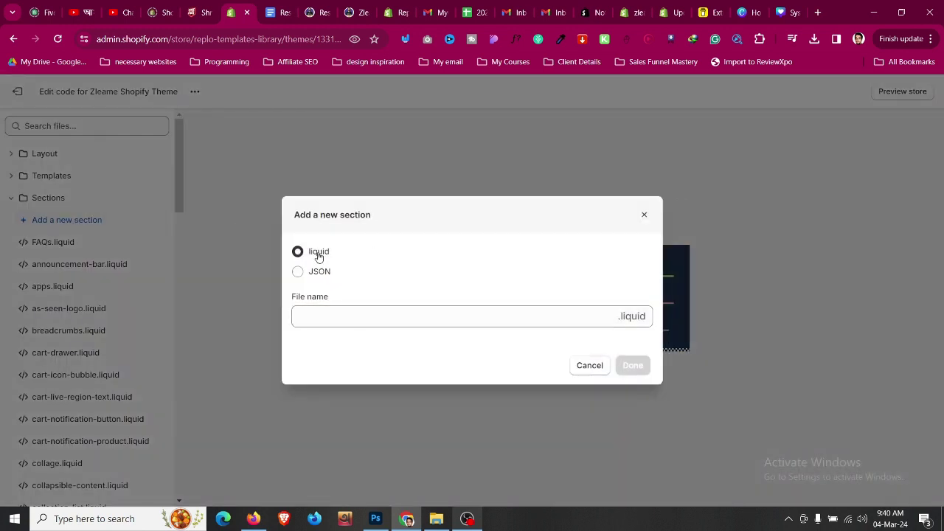
pyautogui.click(336, 315)
pyautogui.write('coma')
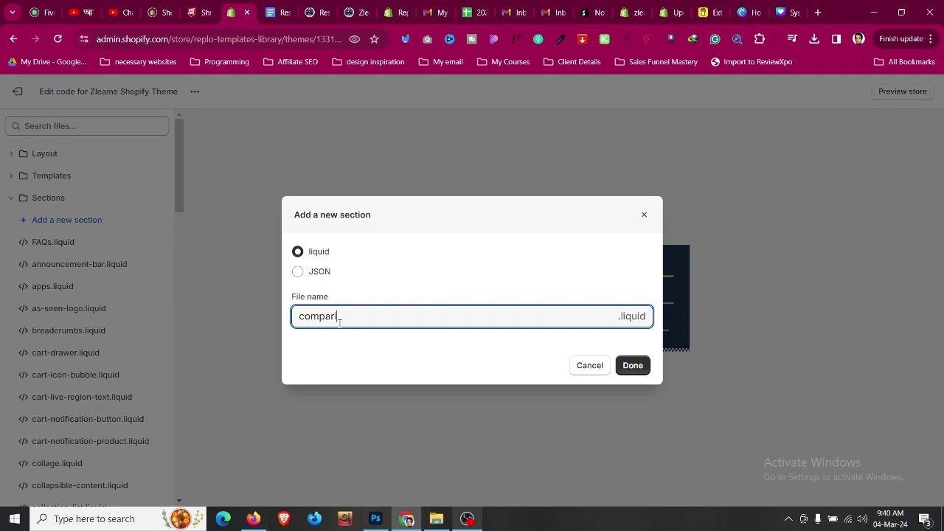
pyautogui.write('arison')
pyautogui.click(632, 365)
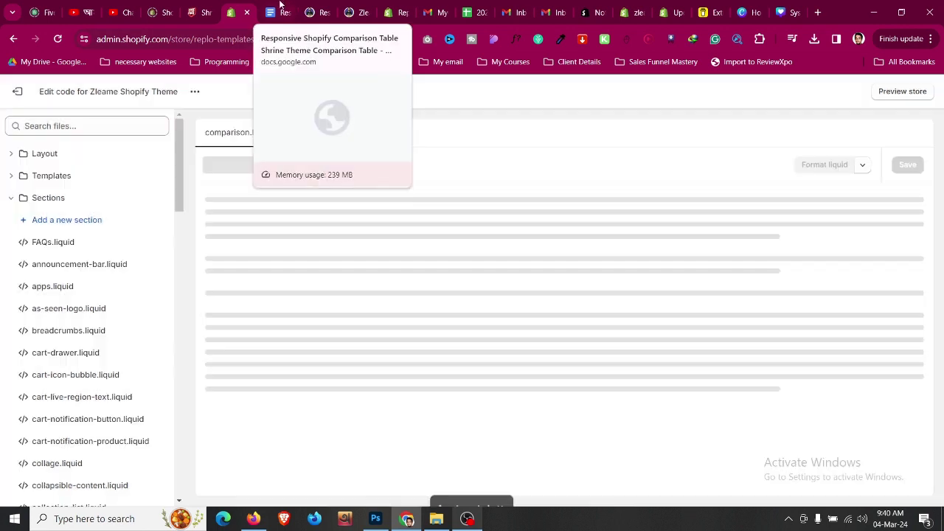
# Step: Replace the default code in comparison.liquid with the comparison table code from the Google Docs document and save the file
pyautogui.click(287, 13)
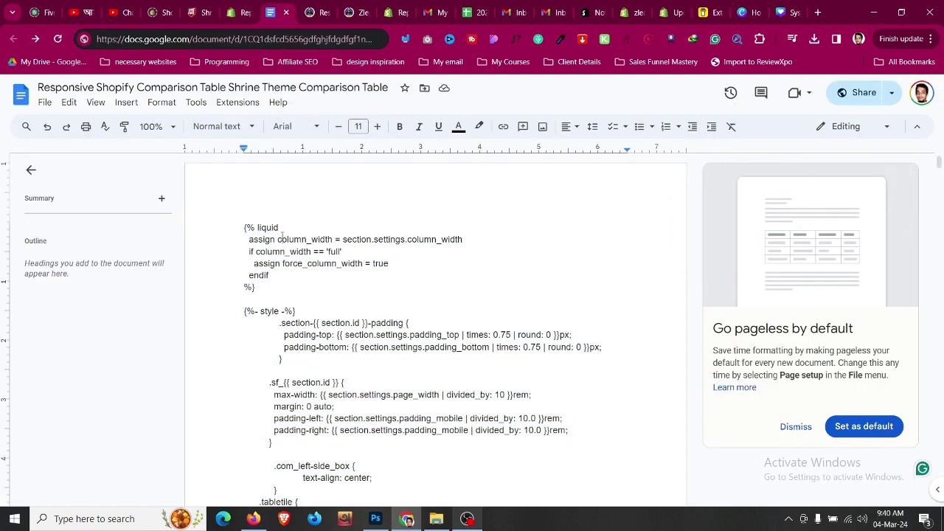
pyautogui.click(244, 12)
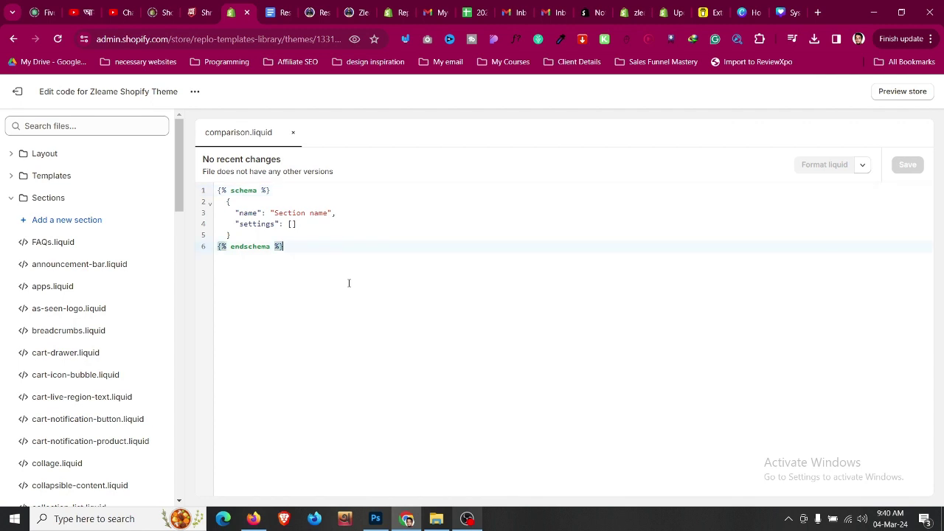
pyautogui.hotkey('ctrl', 'a')
pyautogui.press('BackSpace')
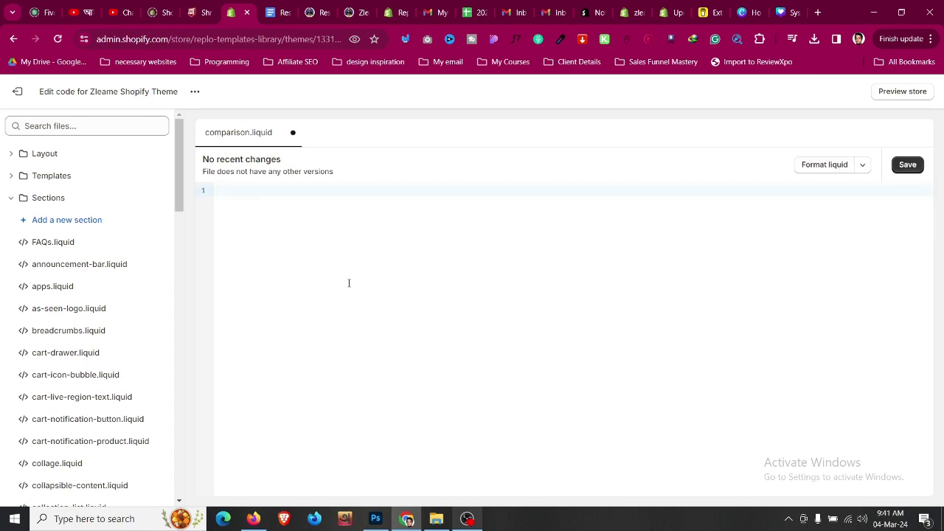
pyautogui.hotkey('ctrl', 'v')
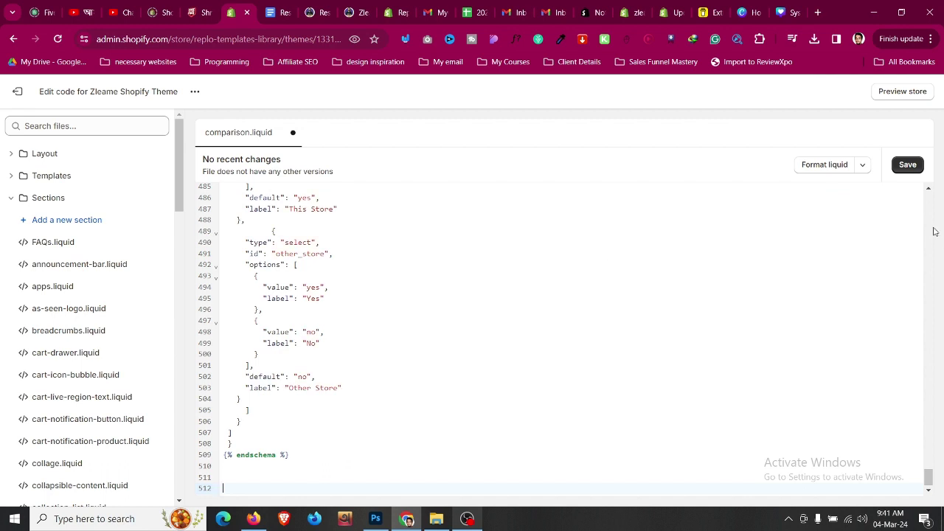
pyautogui.click(908, 165)
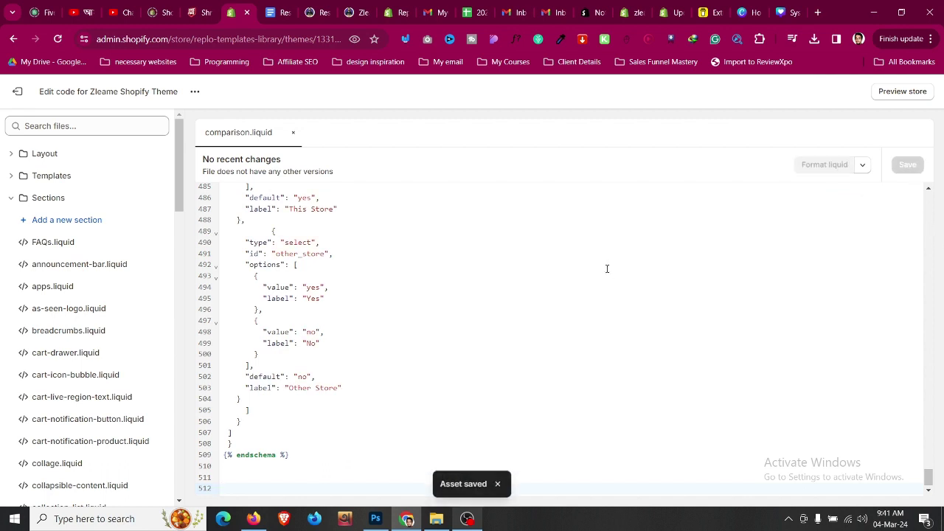
# Step: Leave the code editor and open the Zleame Shopify Theme customizer with the home page in desktop preview
pyautogui.click(19, 91)
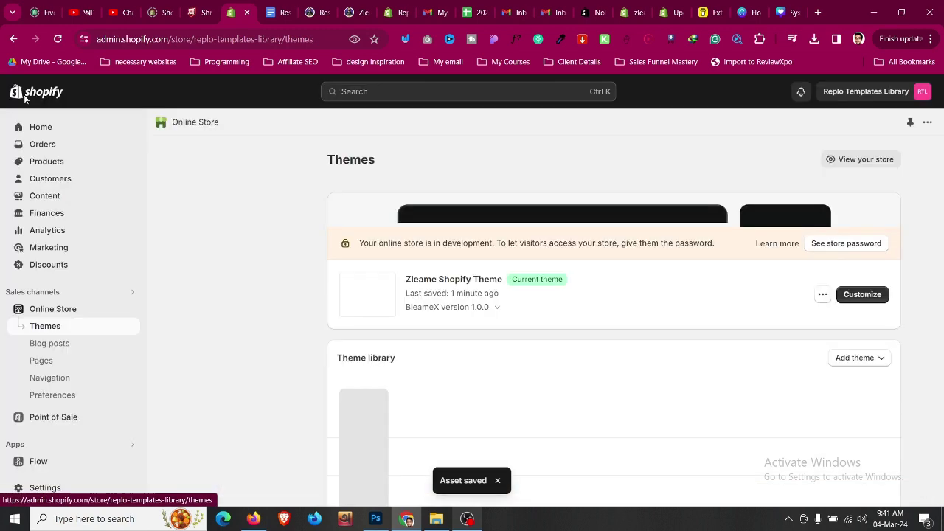
pyautogui.click(790, 434)
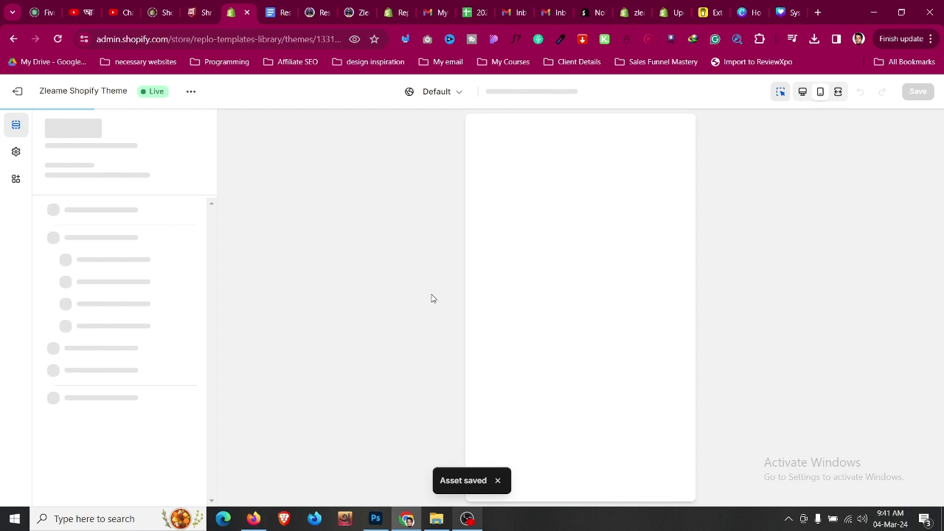
pyautogui.click(803, 92)
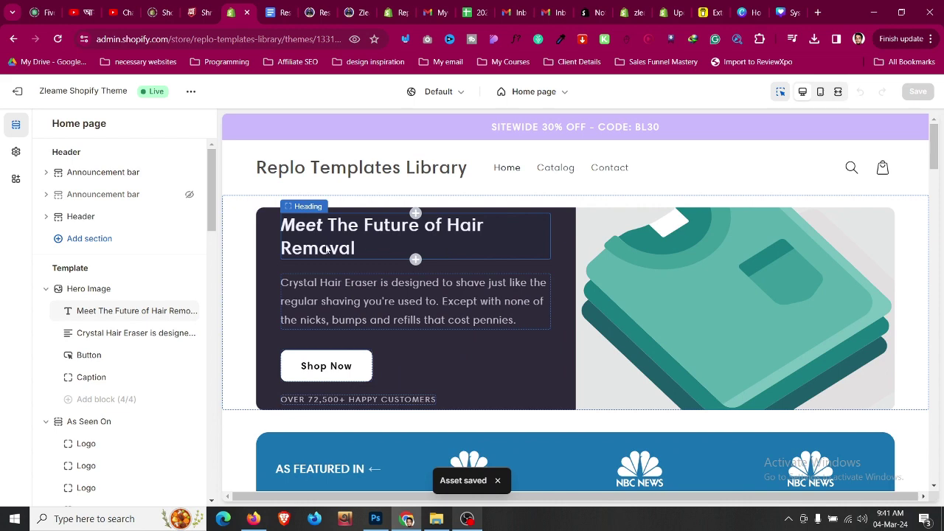
pyautogui.scroll(-3, 326, 249)
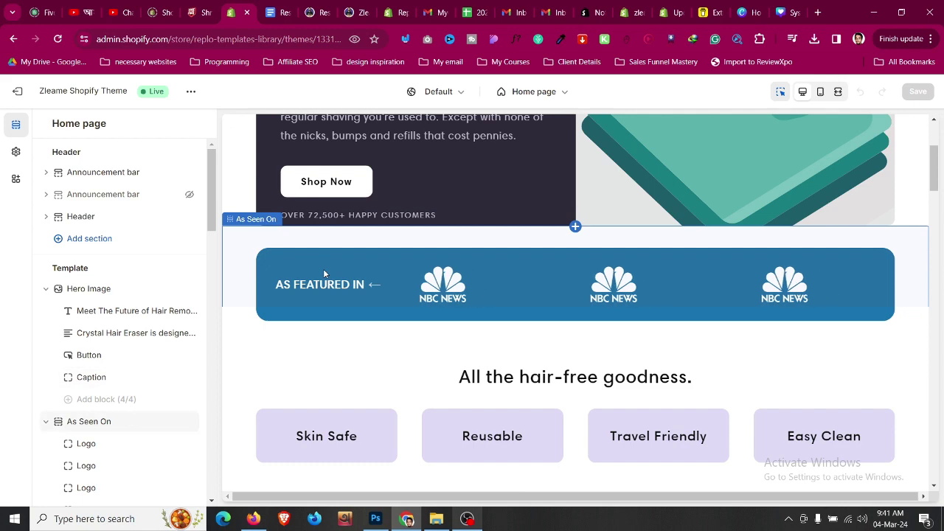
pyautogui.scroll(-2, 323, 268)
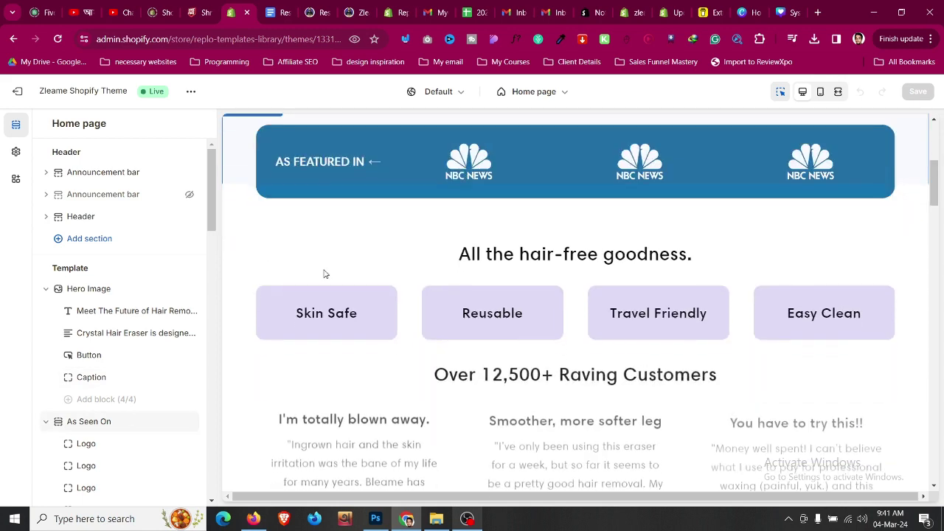
# Step: Switch to the Buy Me a Coffee page for the Zleame Shopify Theme and read its product details
pyautogui.click(354, 9)
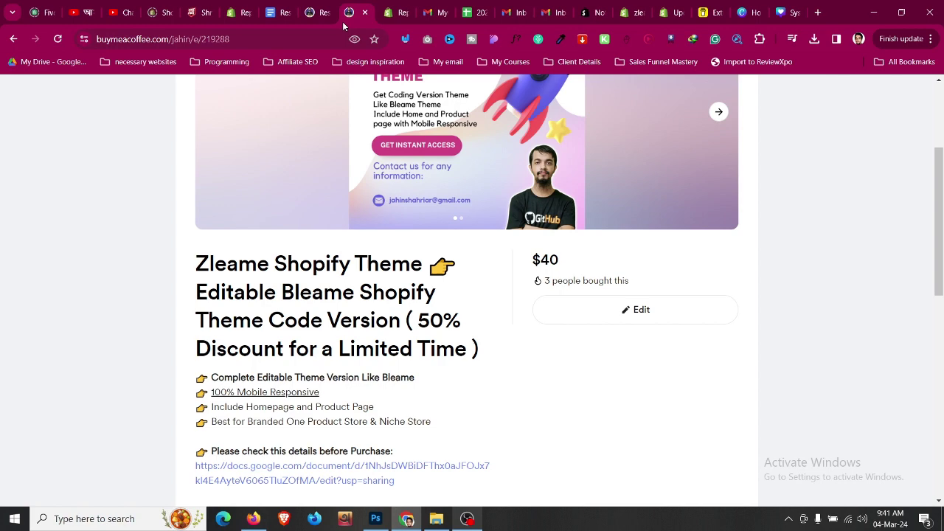
pyautogui.scroll(-4, 347, 267)
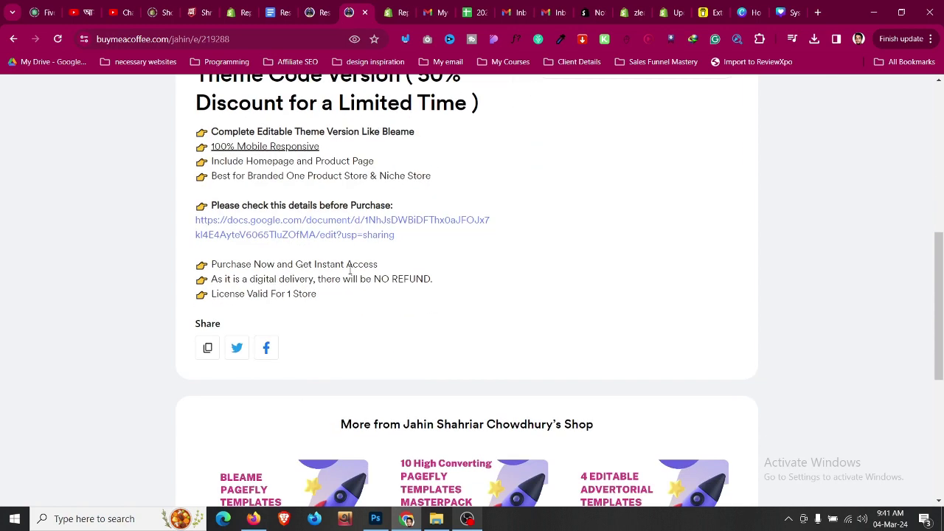
pyautogui.scroll(2, 351, 270)
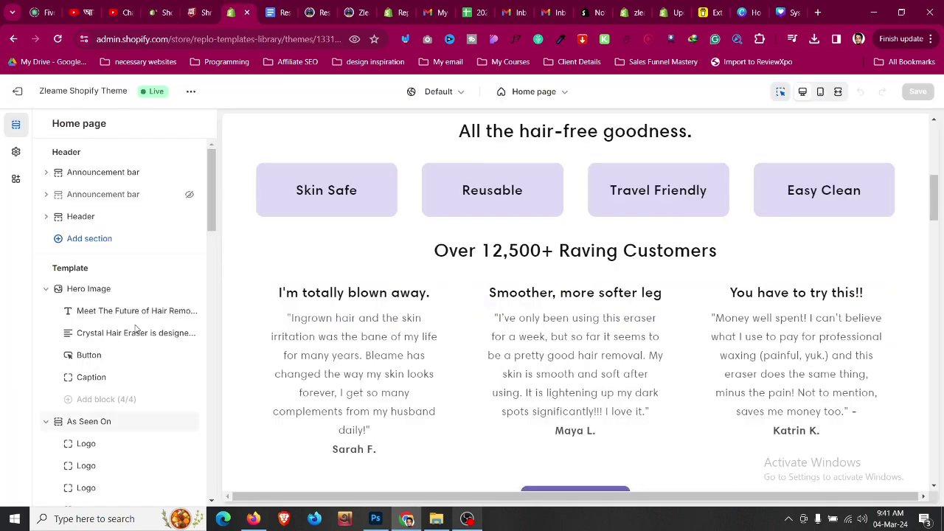
# Step: Find the Comparison section by searching for "compa" and add it at the end of the home page template
pyautogui.scroll(-10, 137, 331)
pyautogui.scroll(-10, 138, 418)
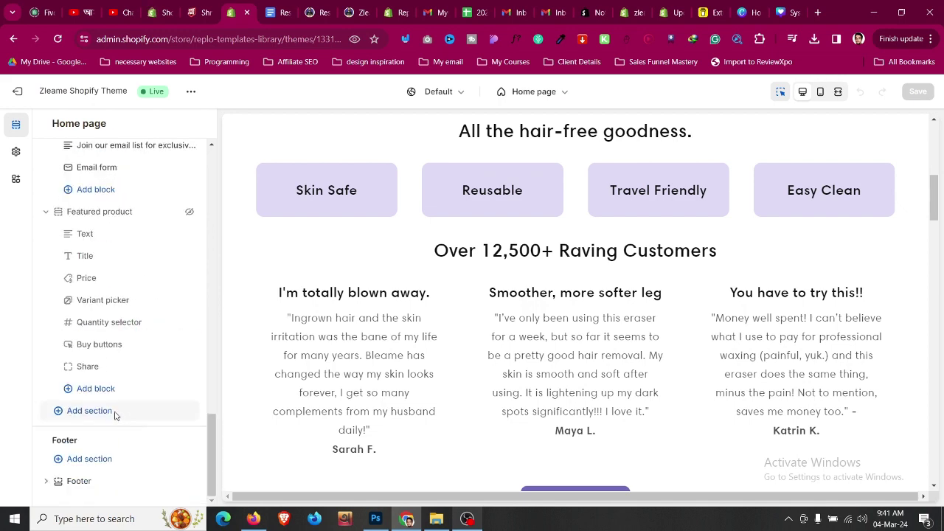
pyautogui.click(115, 413)
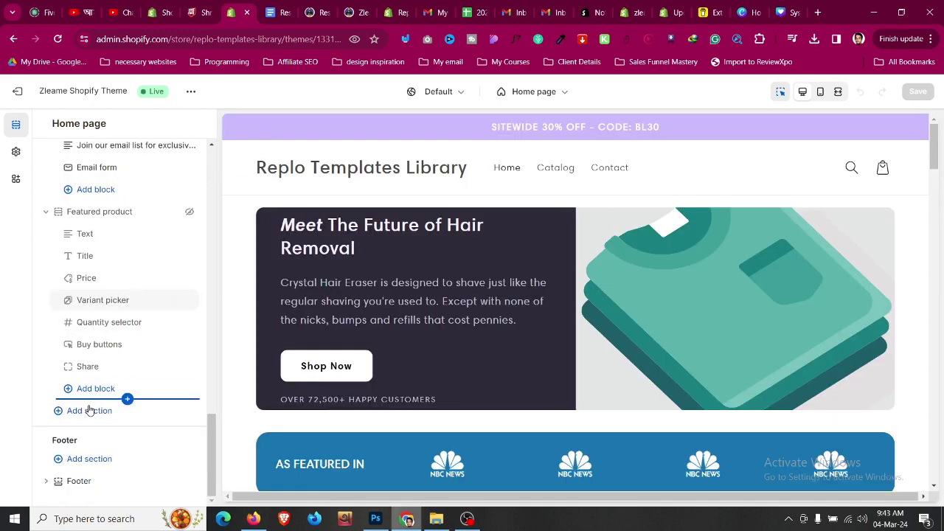
pyautogui.click(90, 411)
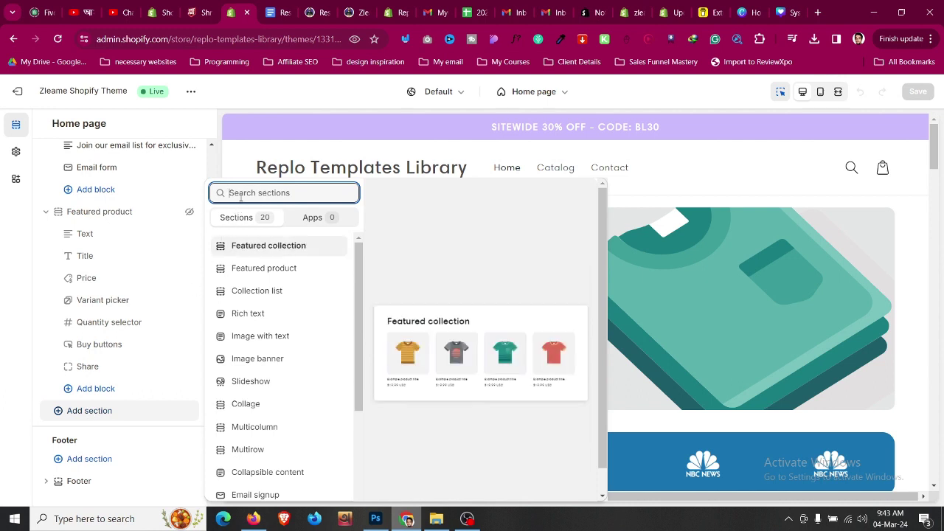
pyautogui.write('compa')
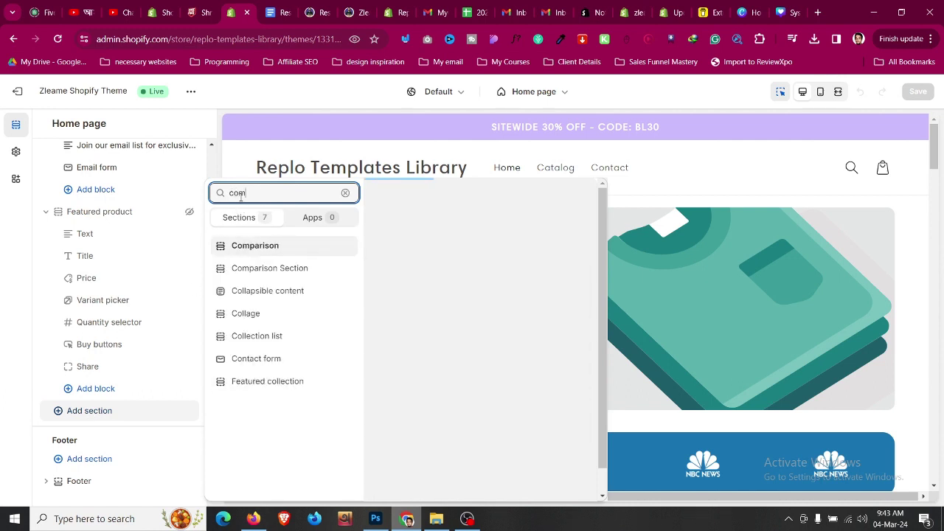
pyautogui.click(288, 252)
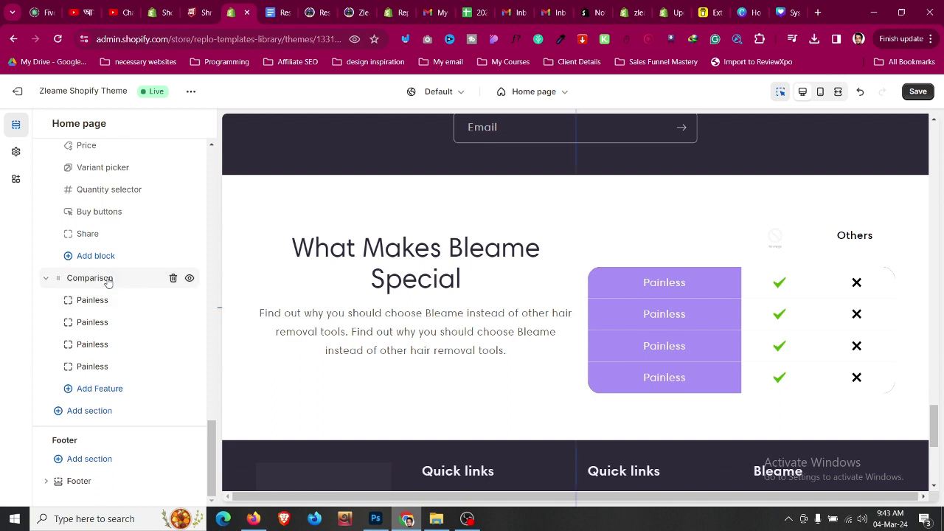
# Step: Change the Comparison section's heading to UNLIMITED
pyautogui.click(108, 280)
pyautogui.scroll(-2, 122, 293)
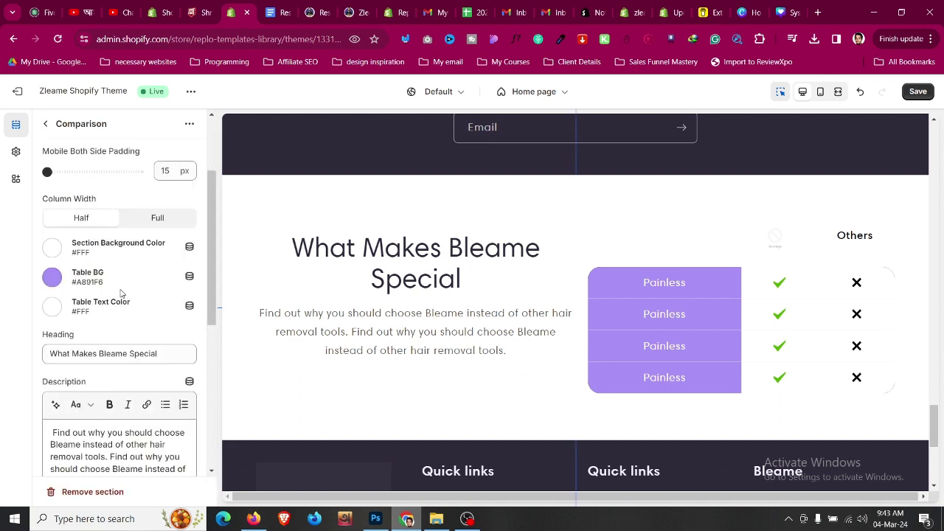
pyautogui.scroll(-3, 122, 294)
pyautogui.click(166, 292)
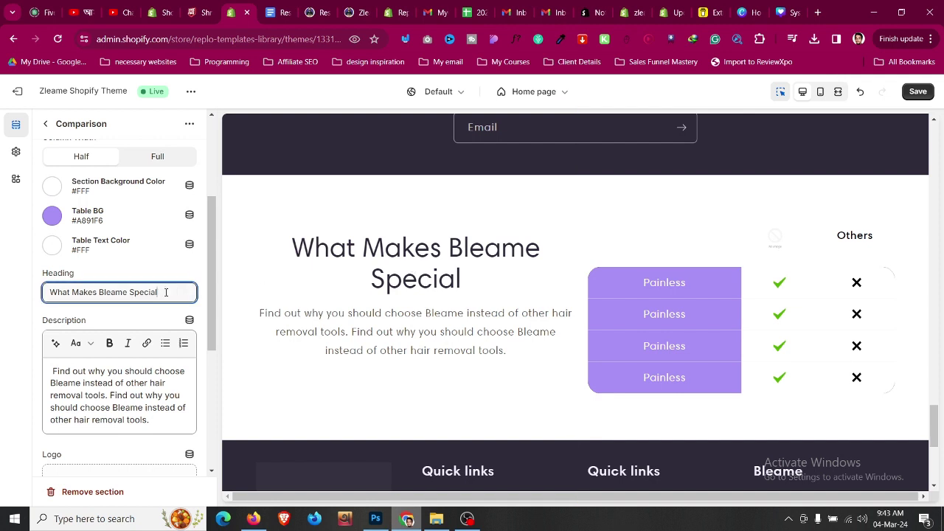
pyautogui.hotkey('ctrl', 'a')
pyautogui.write('UNLIM')
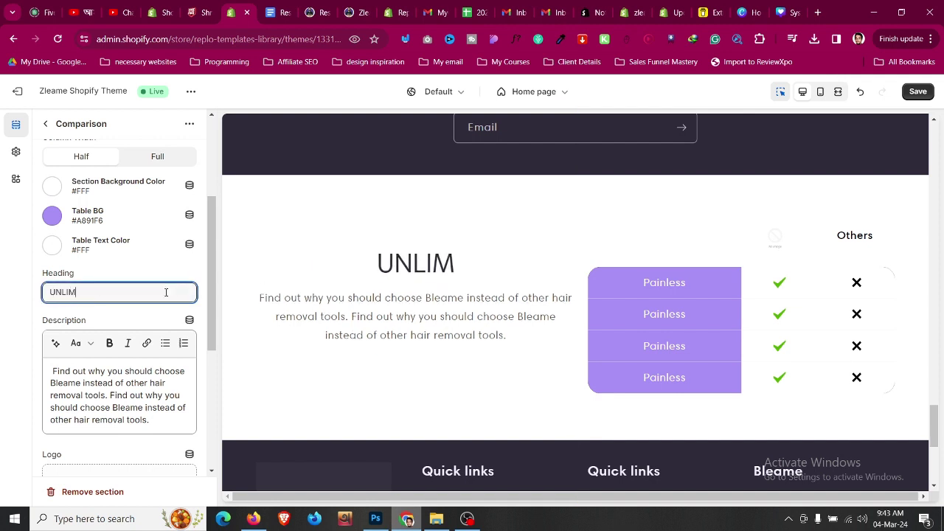
pyautogui.write('ITED')
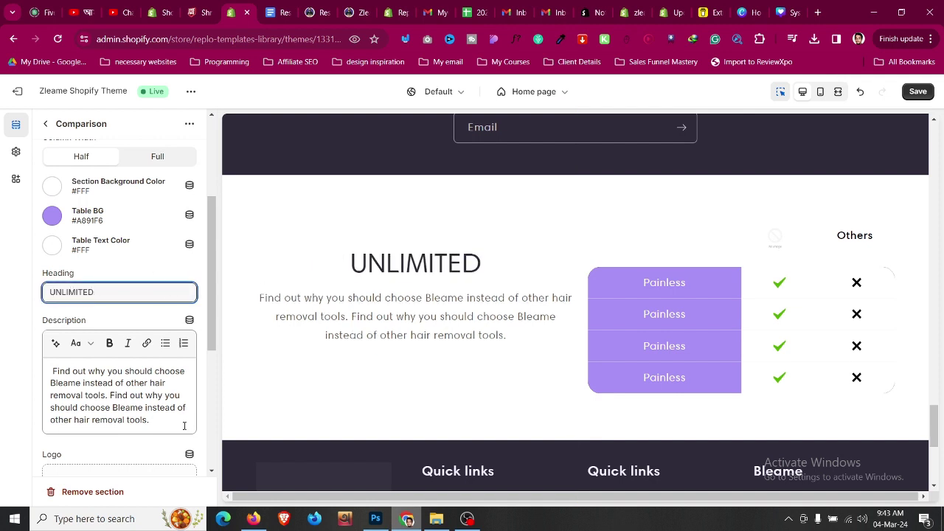
pyautogui.click(157, 415)
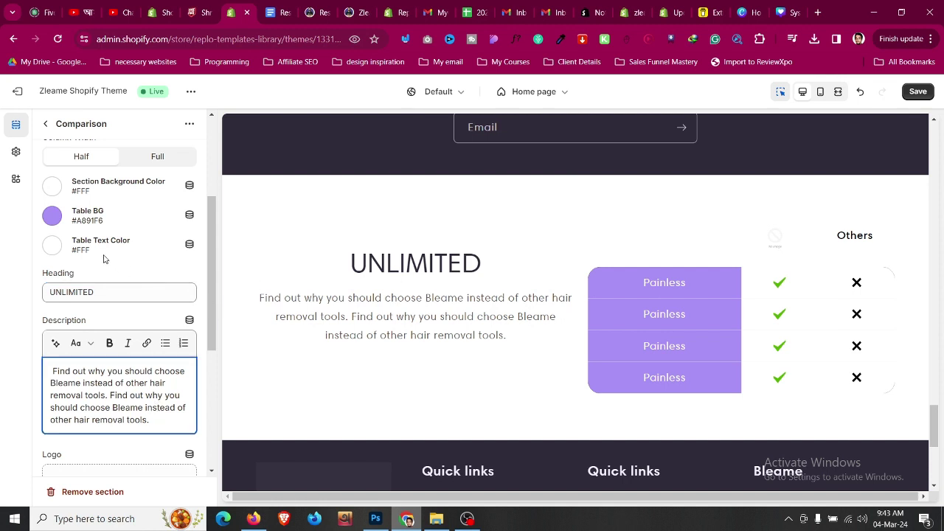
# Step: Set the comparison table's background color to the red swatch #DD1D1D already used in the theme
pyautogui.click(52, 216)
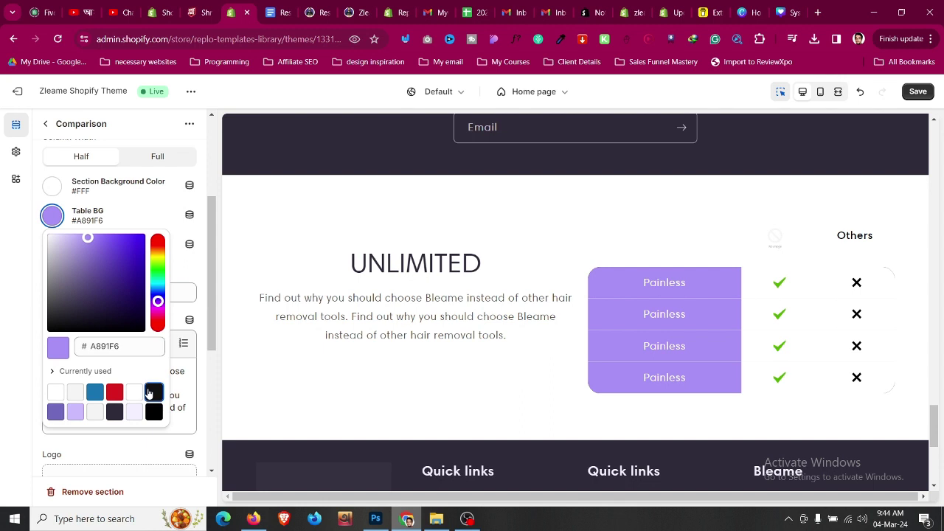
pyautogui.click(153, 391)
pyautogui.click(114, 433)
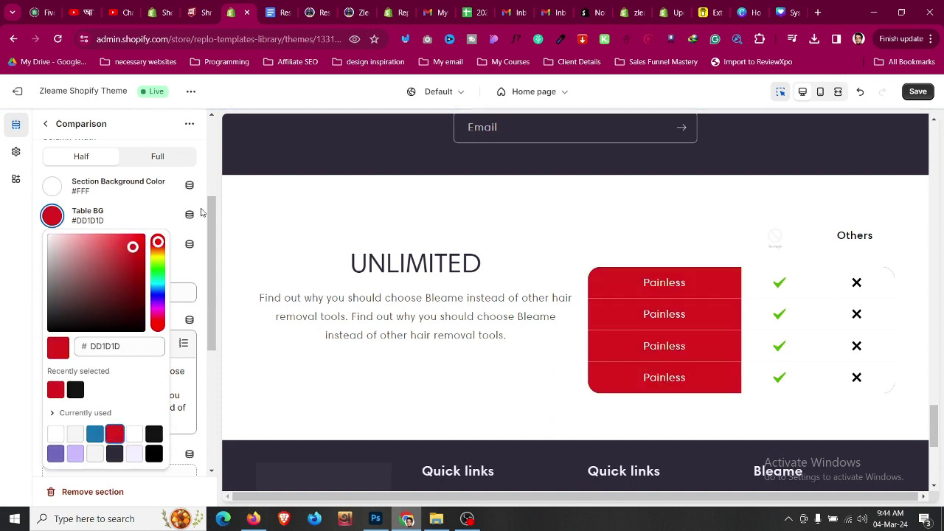
pyautogui.click(202, 212)
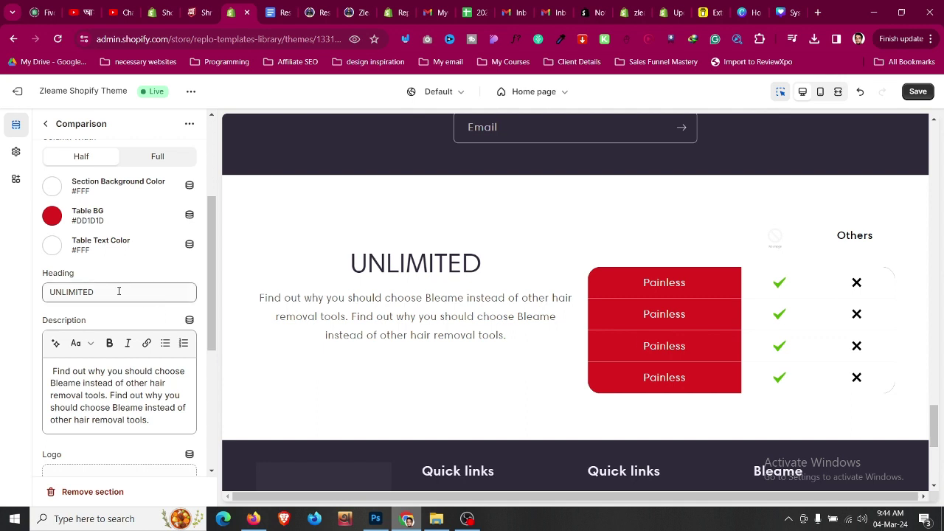
# Step: Assign the RENOHEAL PNG from the store library as the comparison table's logo and leave the section settings
pyautogui.scroll(-4, 118, 291)
pyautogui.scroll(1, 119, 291)
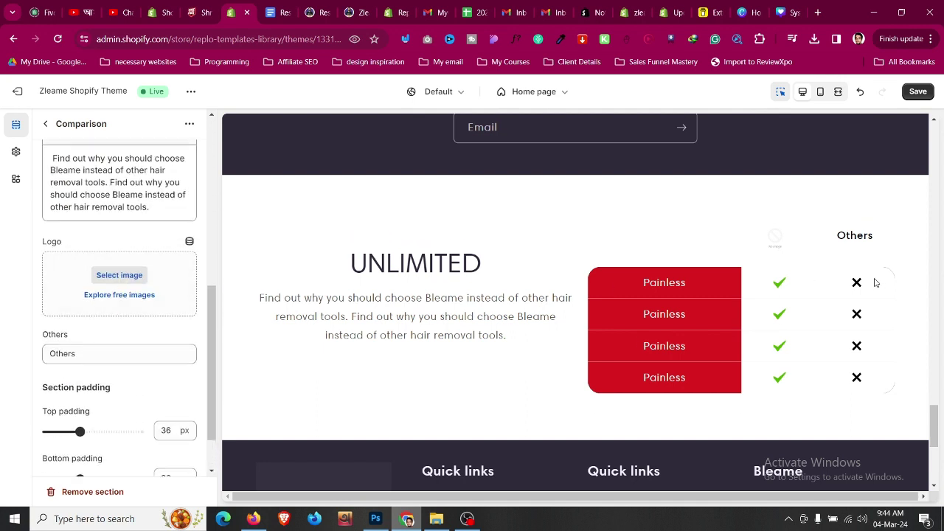
pyautogui.click(119, 275)
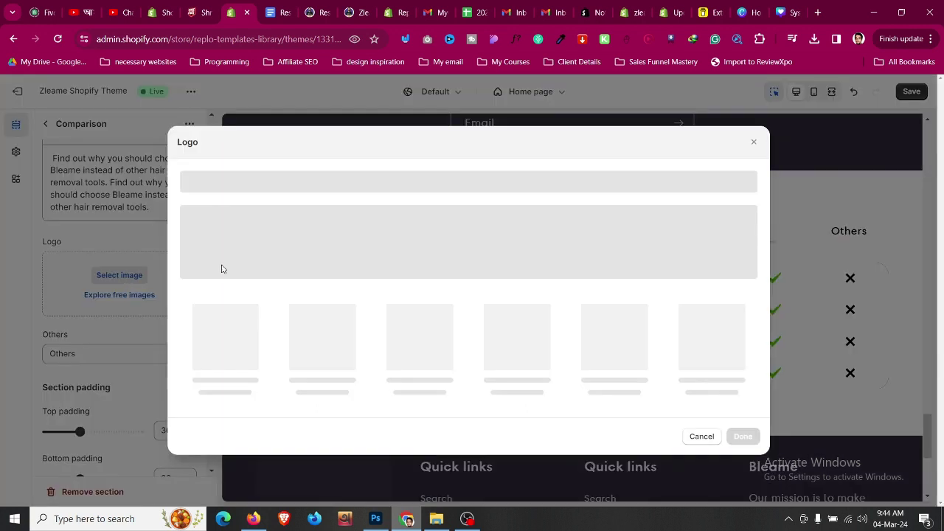
pyautogui.click(463, 289)
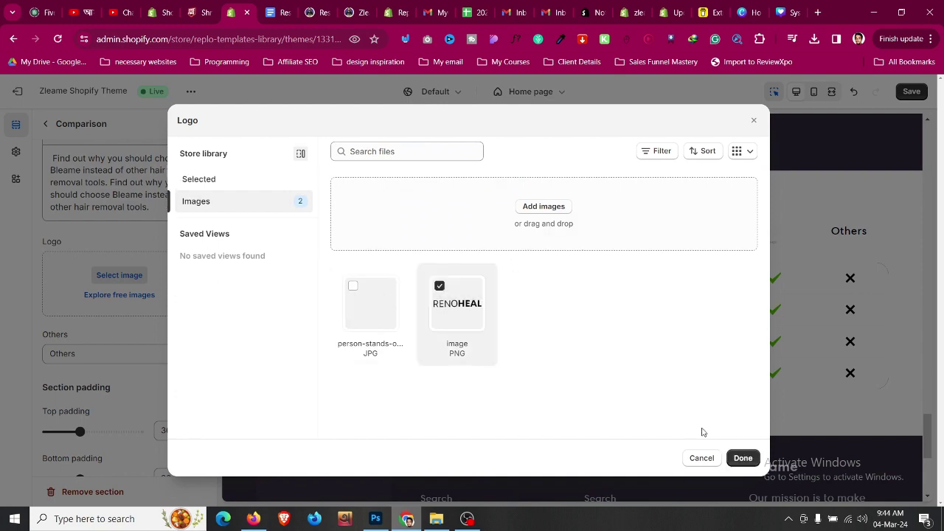
pyautogui.click(742, 458)
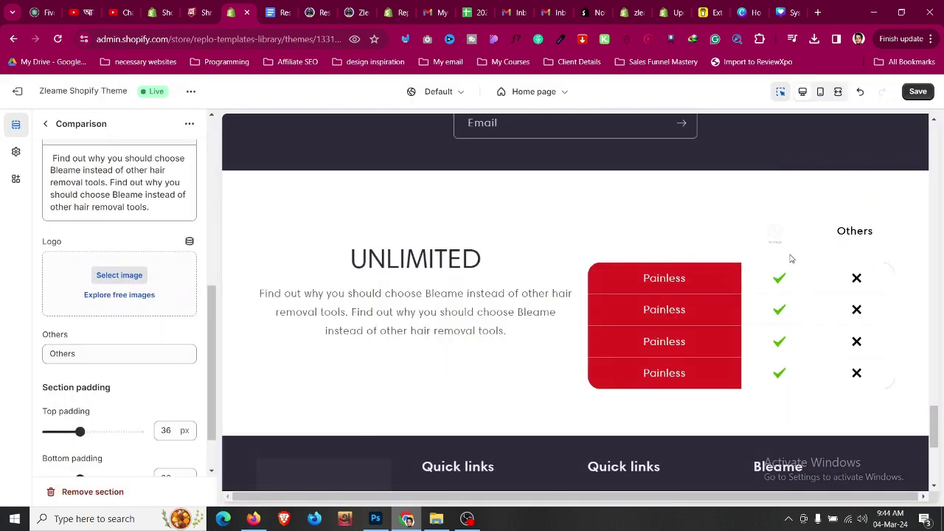
pyautogui.doubleClick(70, 354)
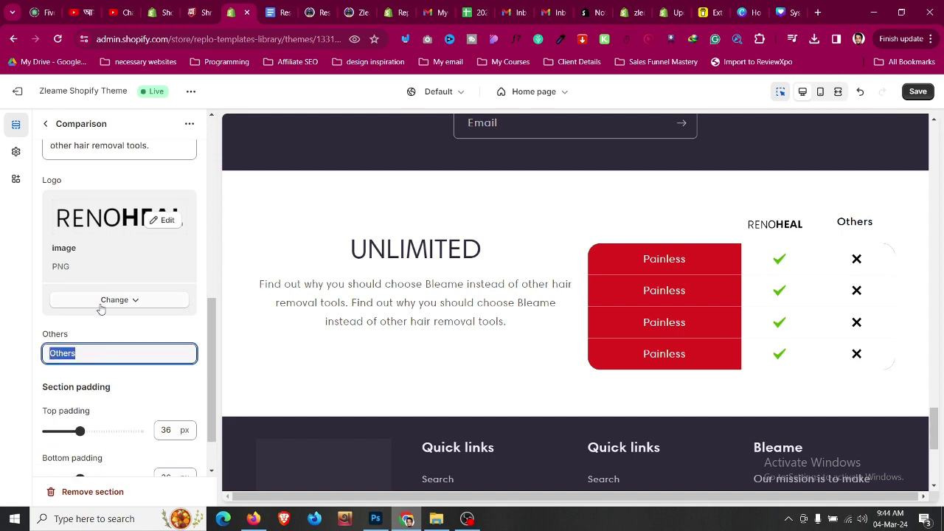
pyautogui.scroll(2, 118, 346)
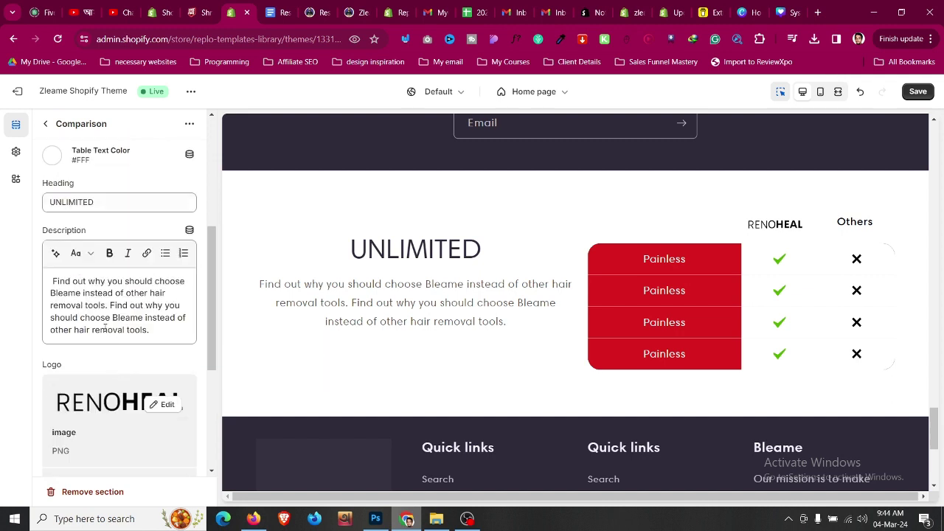
pyautogui.click(47, 125)
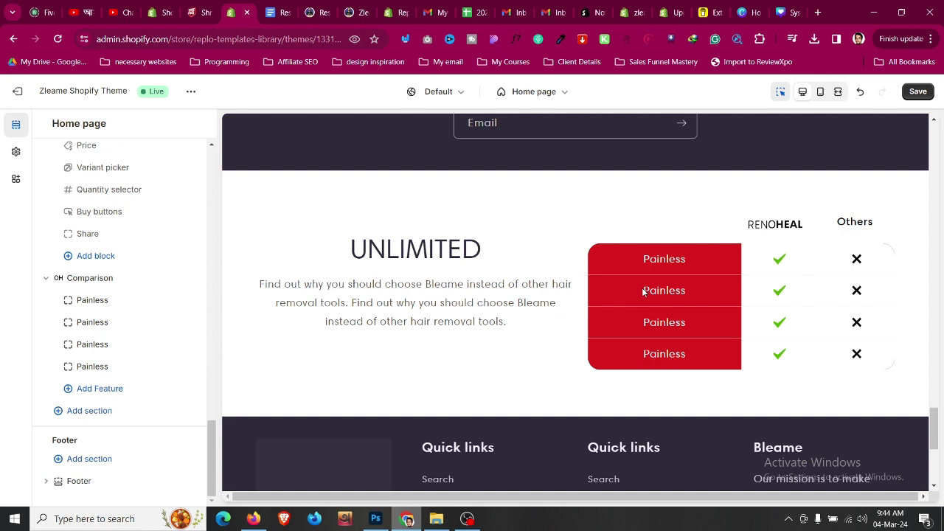
# Step: Set both This Store and Other Store to Yes for the first Painless feature and return to the section list
pyautogui.click(105, 300)
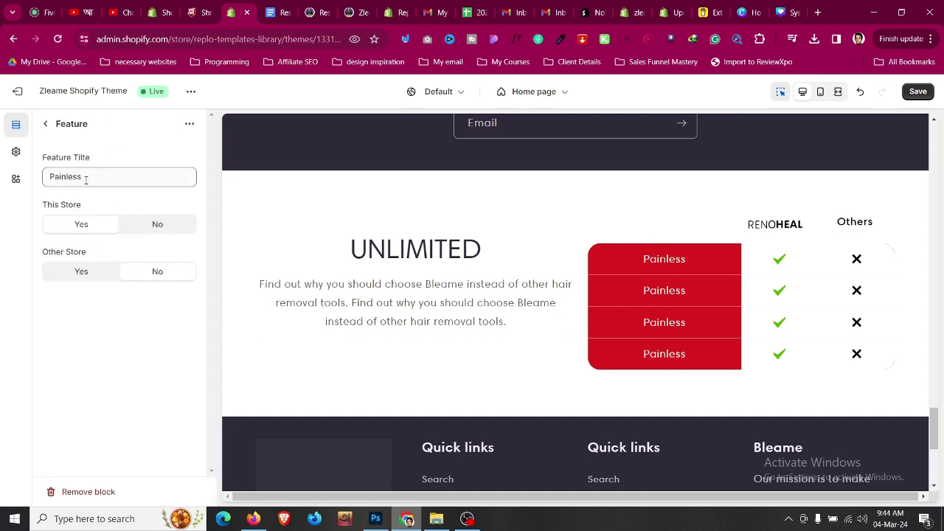
pyautogui.moveTo(84, 179); pyautogui.dragTo(43, 184)
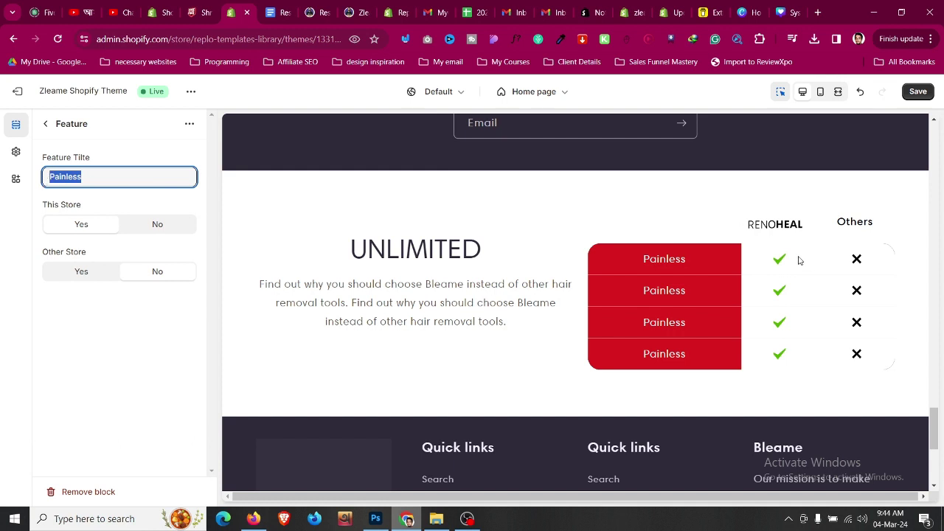
pyautogui.click(165, 229)
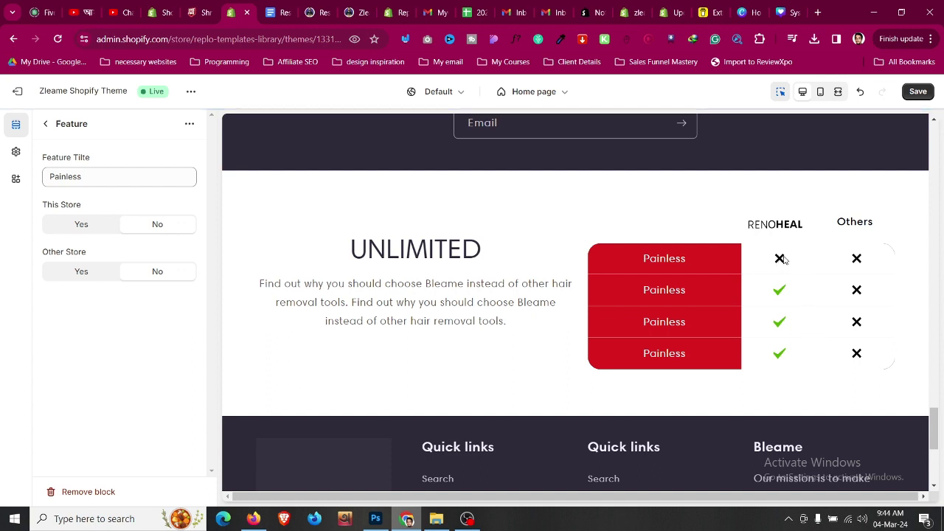
pyautogui.click(97, 229)
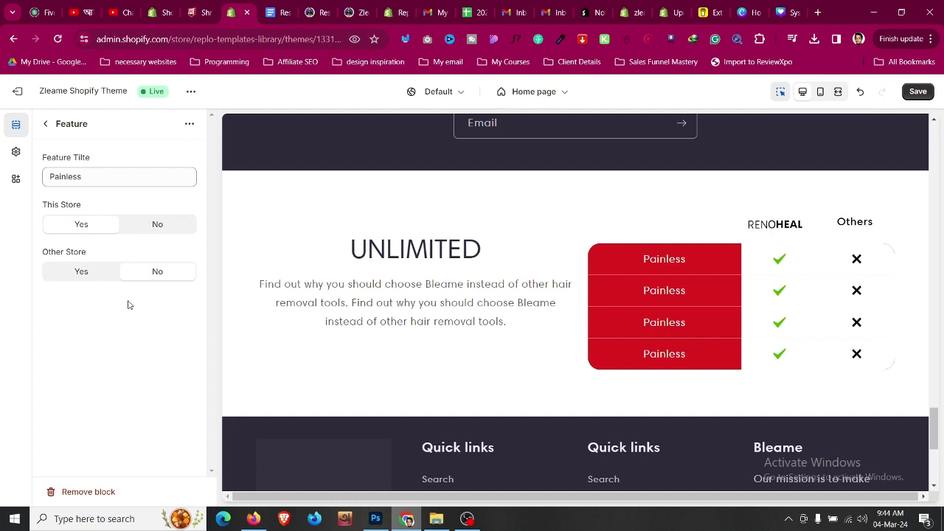
pyautogui.click(82, 273)
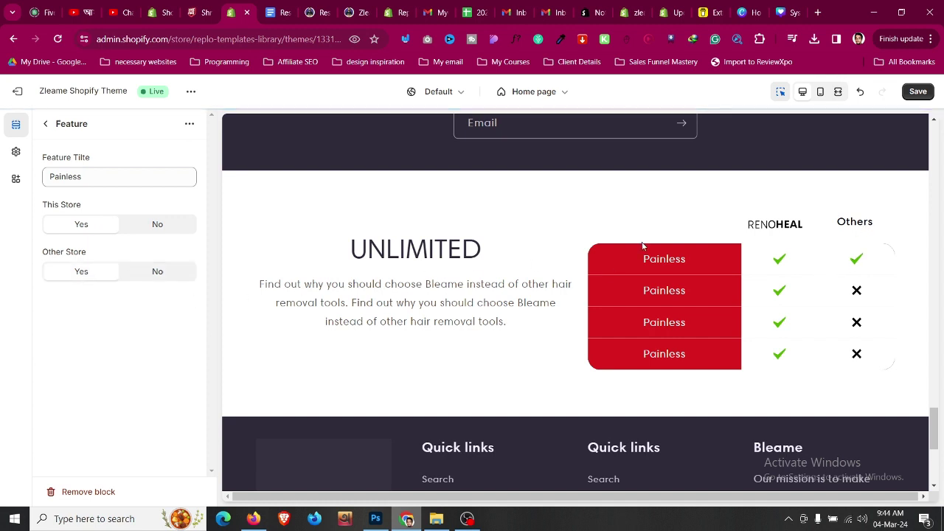
pyautogui.click(46, 124)
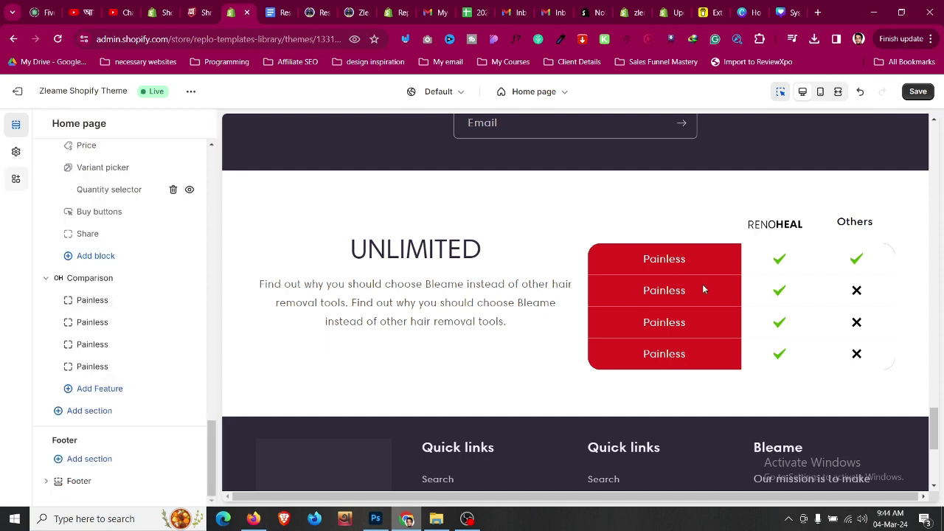
# Step: Add three more feature rows to the Comparison section
pyautogui.click(110, 390)
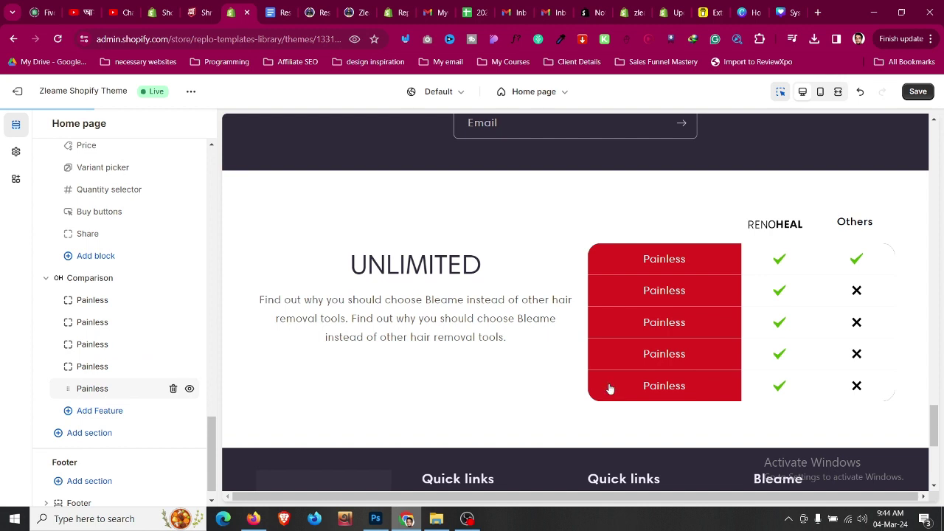
pyautogui.click(103, 416)
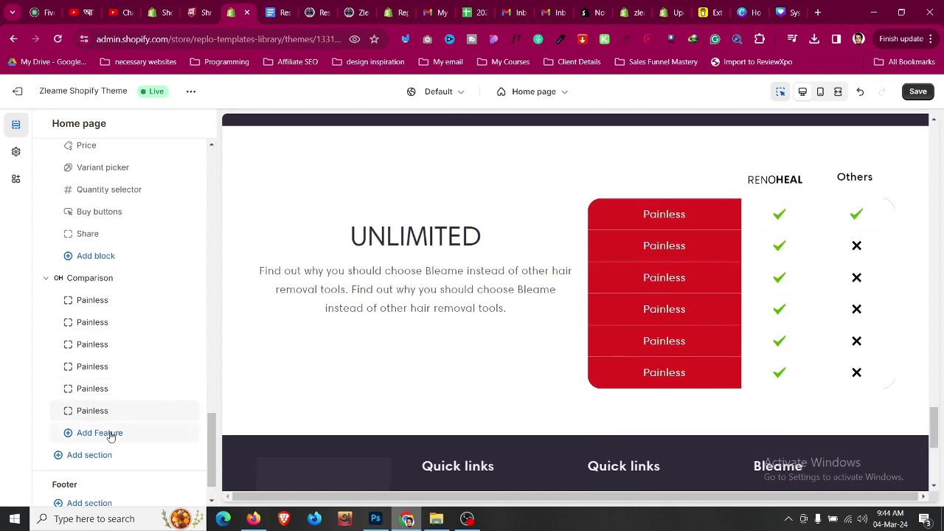
pyautogui.click(111, 433)
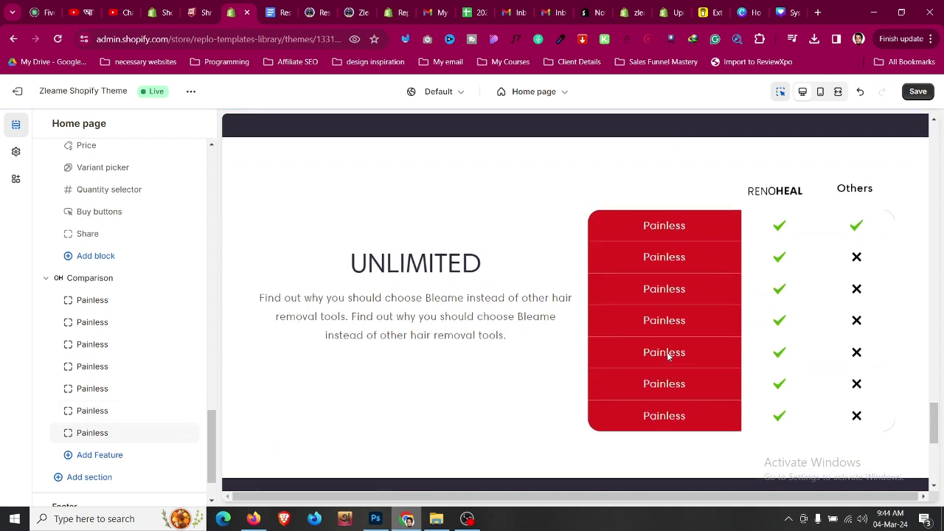
# Step: Switch the preview to mobile and examine how the comparison heading, description and table are laid out
pyautogui.click(820, 93)
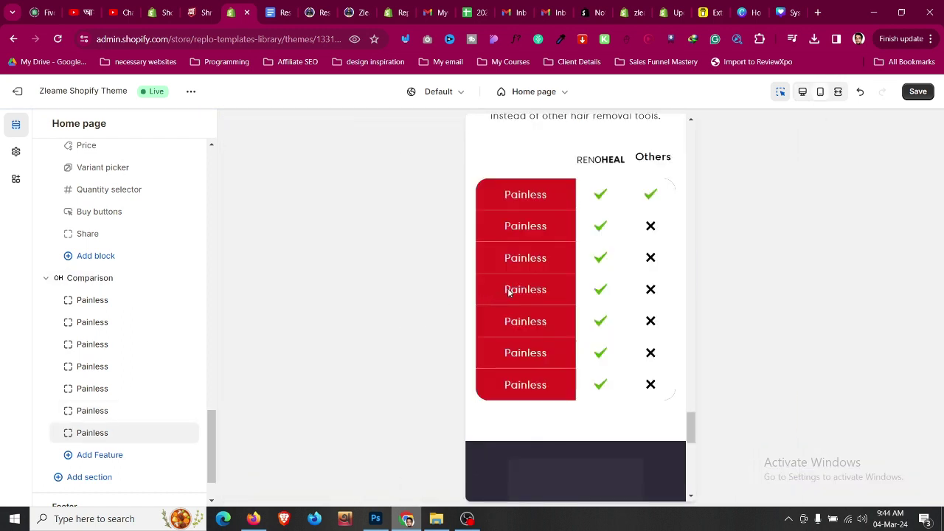
pyautogui.scroll(1, 507, 288)
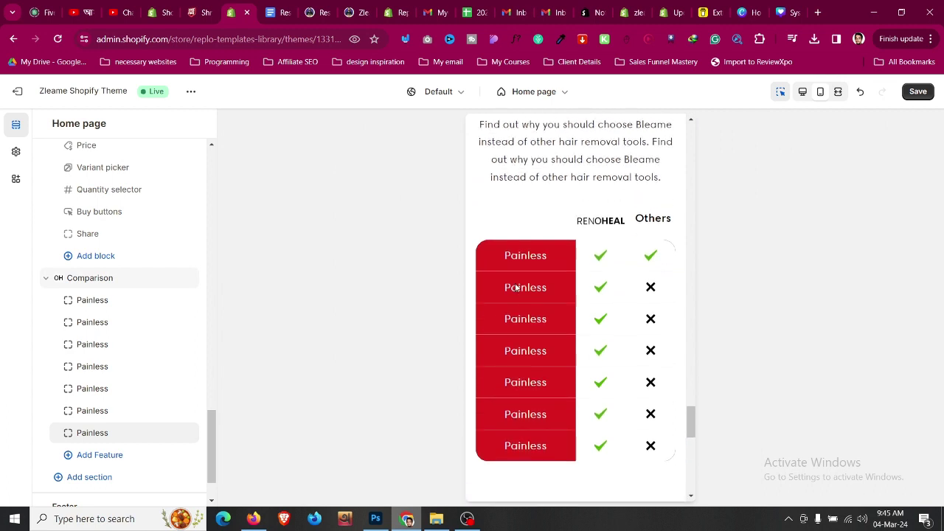
pyautogui.scroll(4, 516, 288)
pyautogui.scroll(-3, 516, 288)
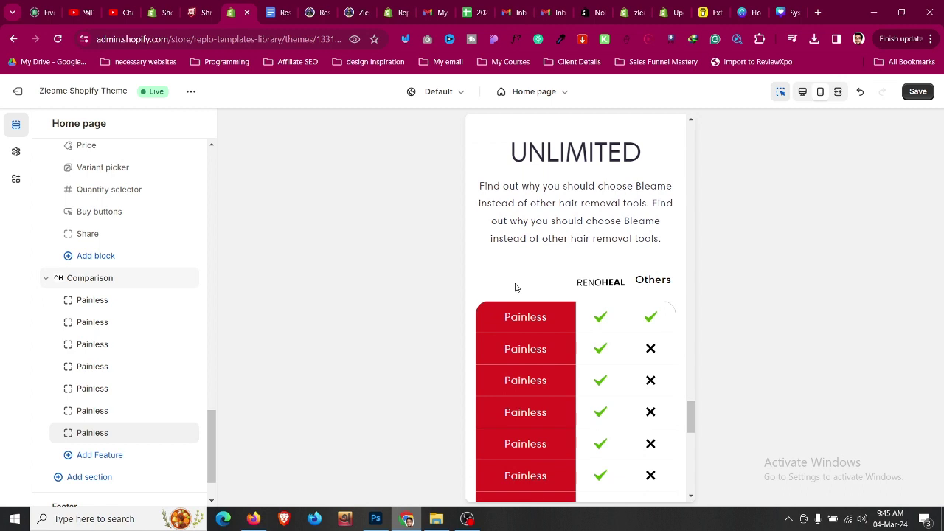